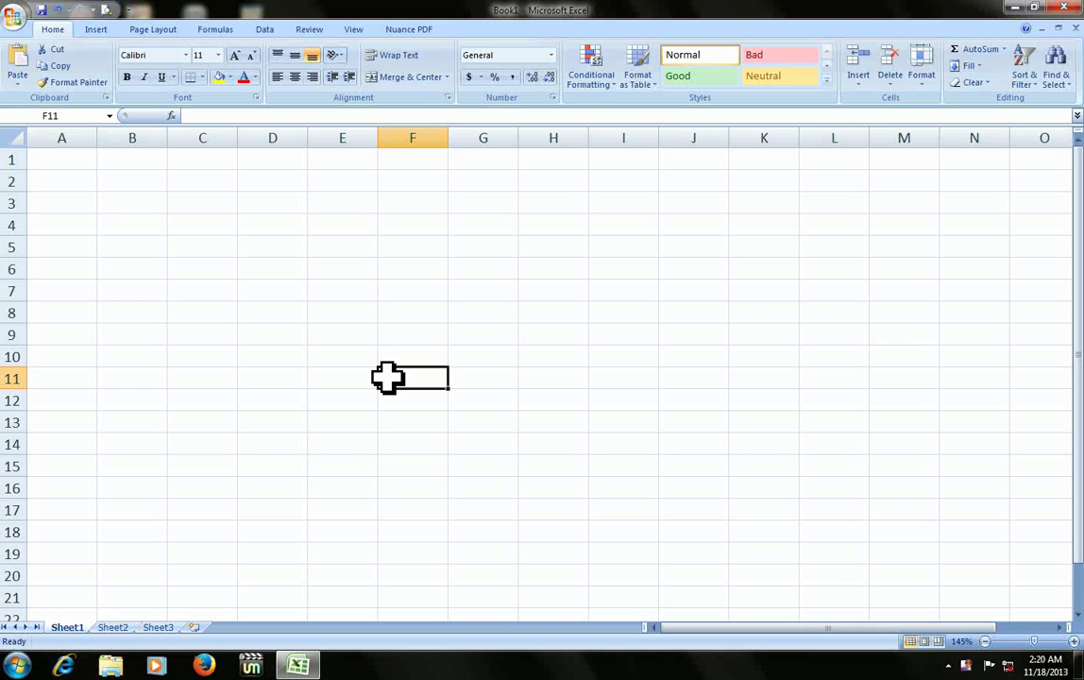
Enter the start date 11/18/2013 in cell D5
left_click(274, 289)
left_click(245, 246)
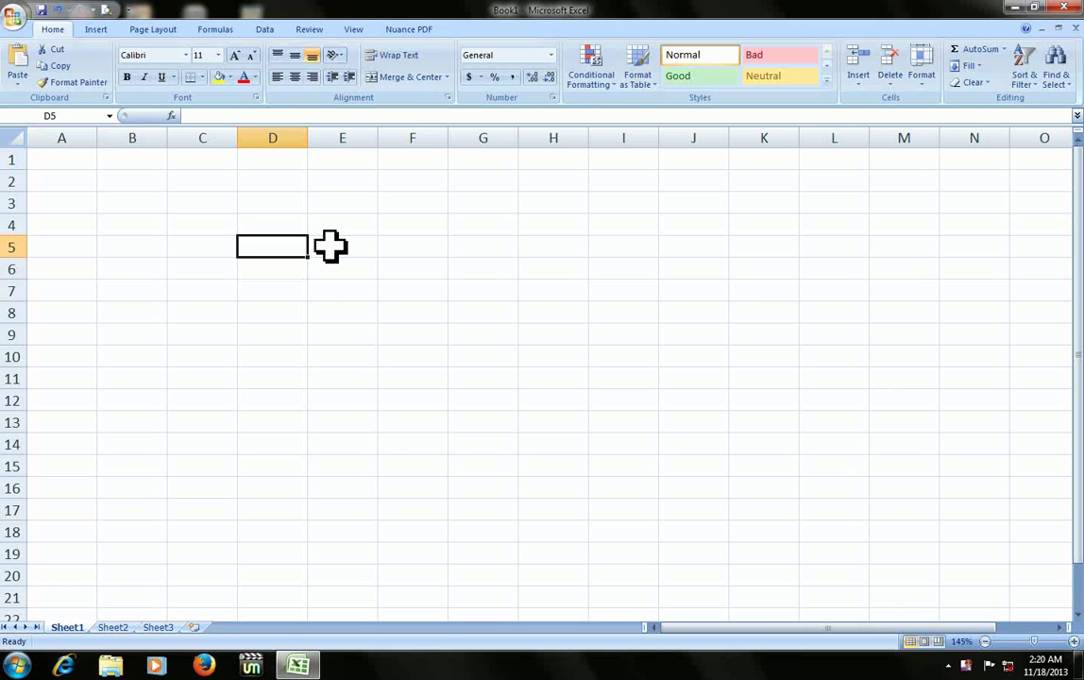
type("11/")
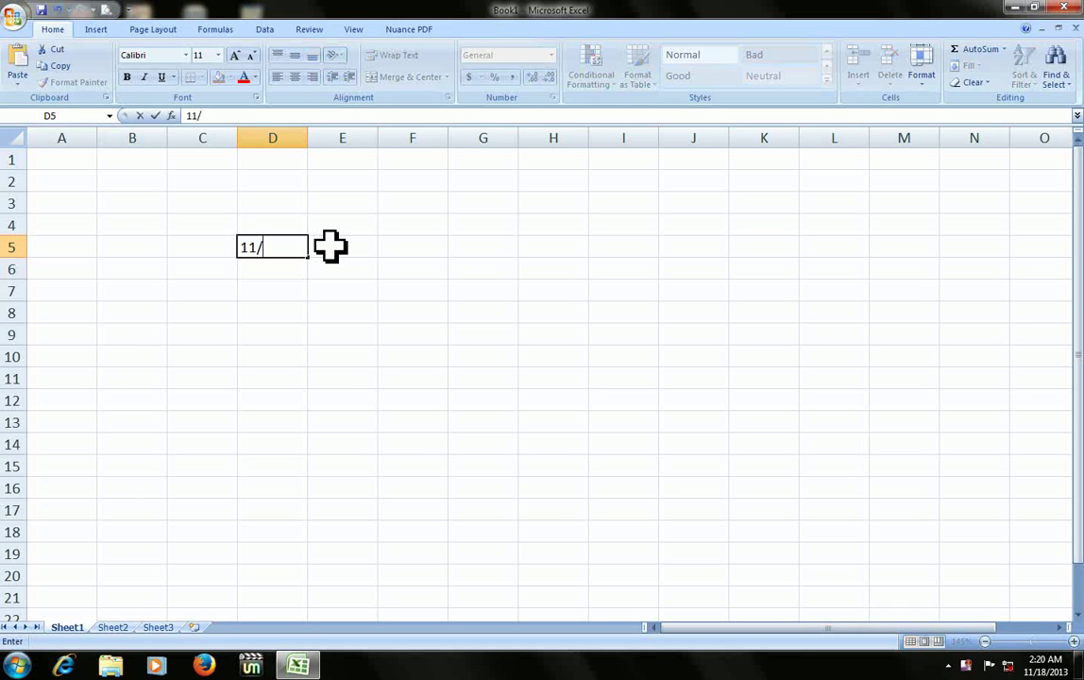
type("18/2013")
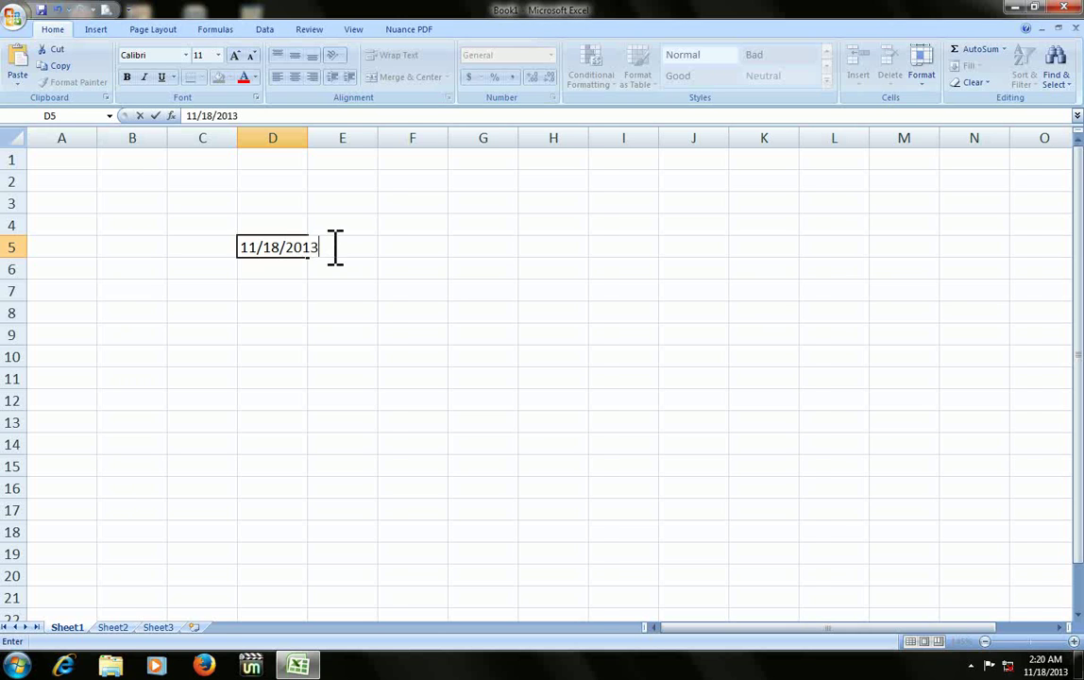
key("Return")
Drag D5's fill handle to D20 so the daily dates end at 12/3/2013
left_click(307, 246)
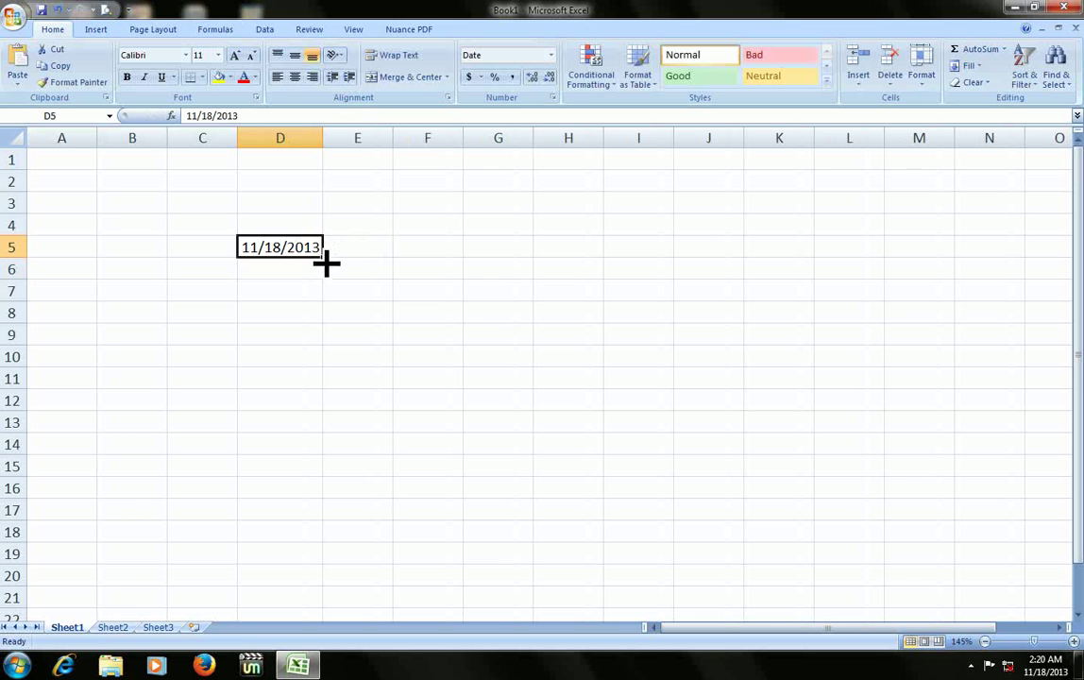
left_click_drag(325, 261, 330, 437)
scroll(417, 390, "up", 3)
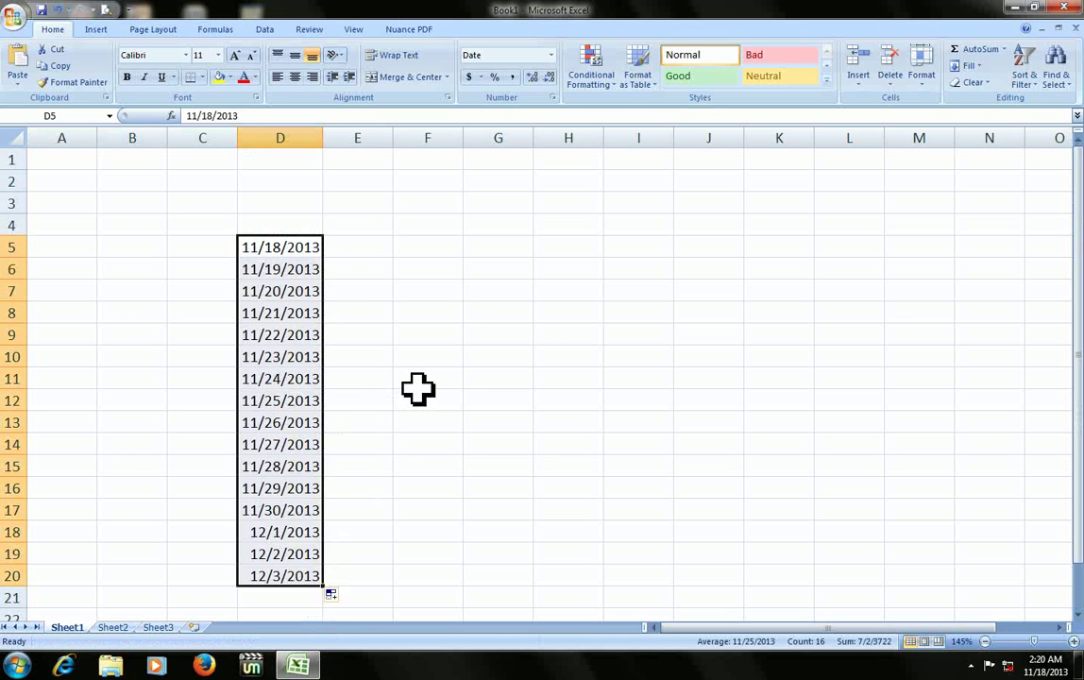
left_click(418, 383)
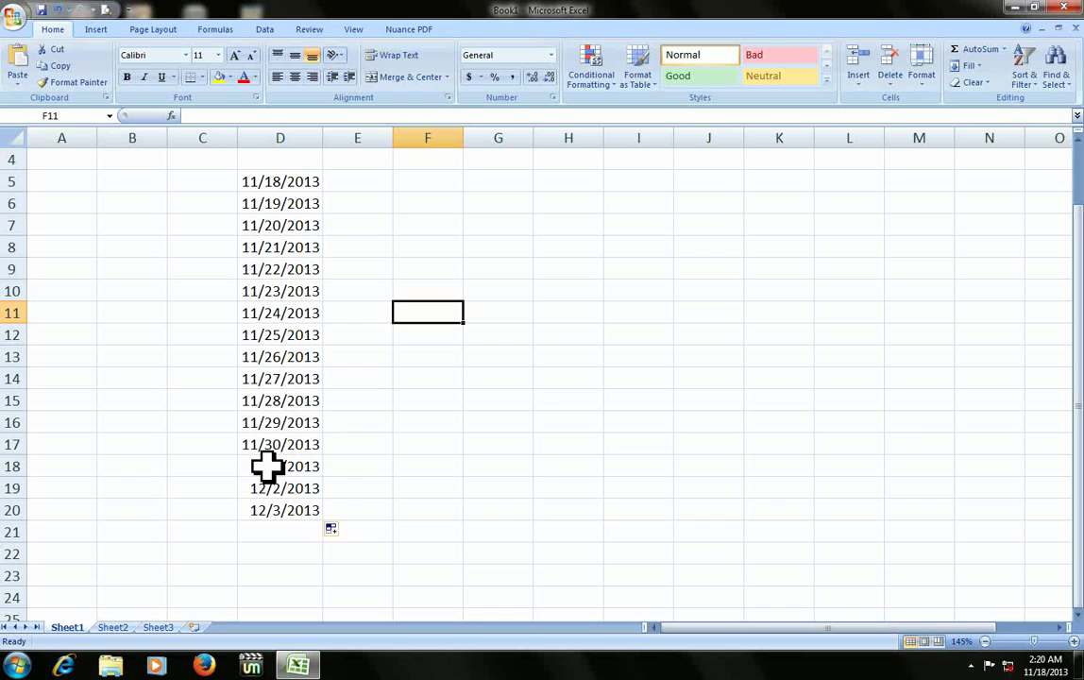
scroll(246, 496, "down", 1)
scroll(293, 507, "up", 1)
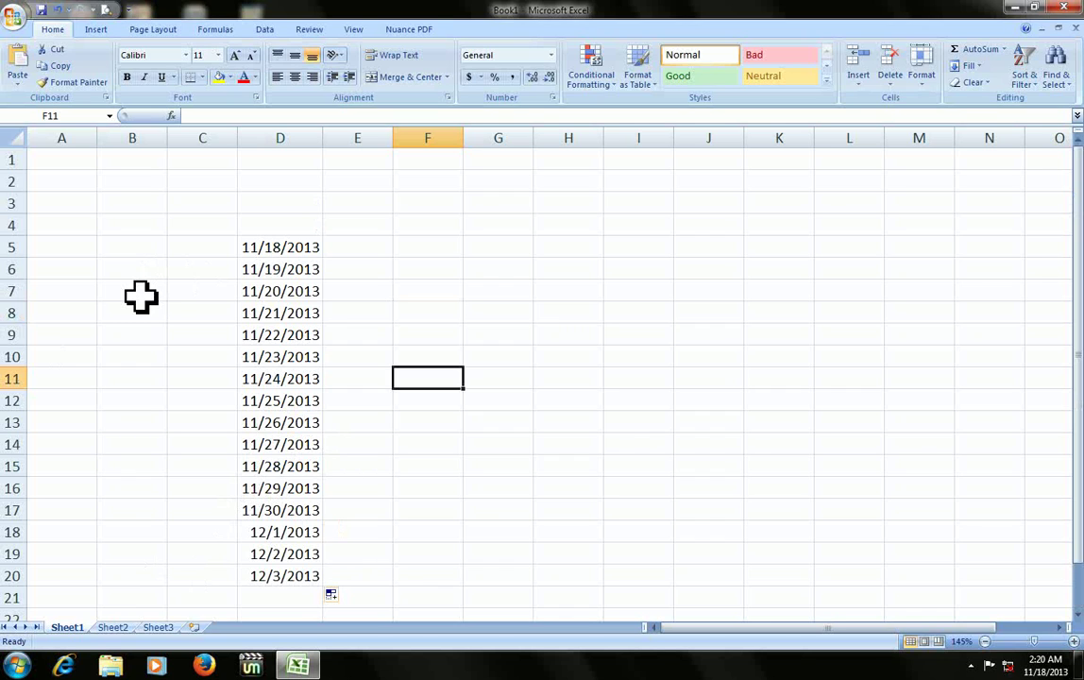
Enter 1 in F5 and 2 in F6
left_click(451, 248)
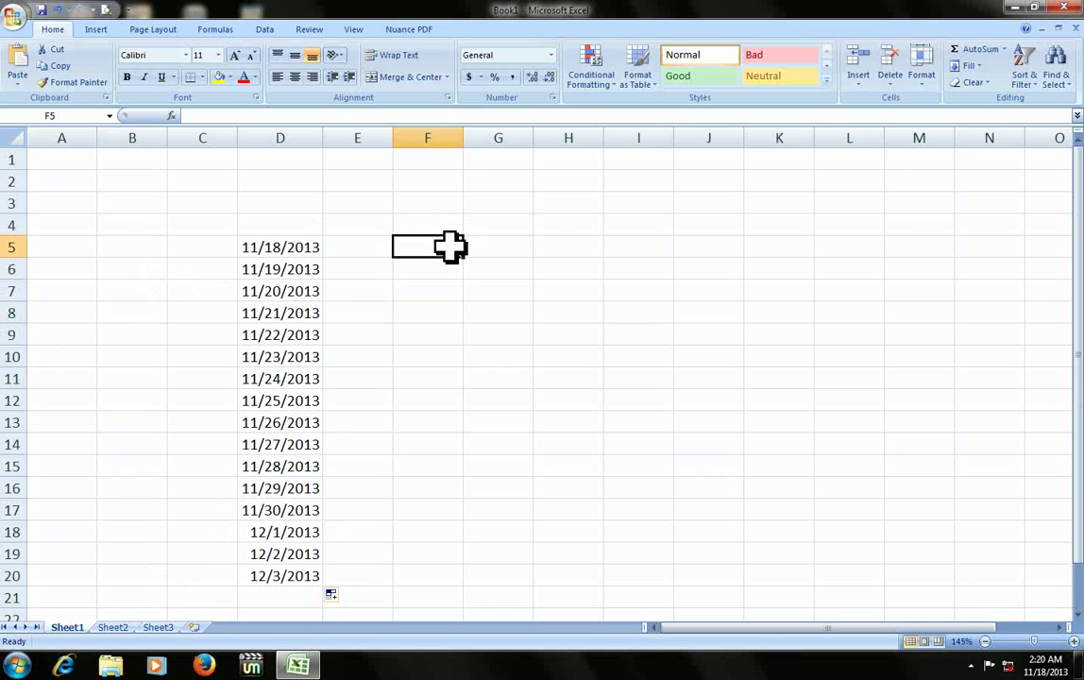
type("1")
key("Return")
type("2")
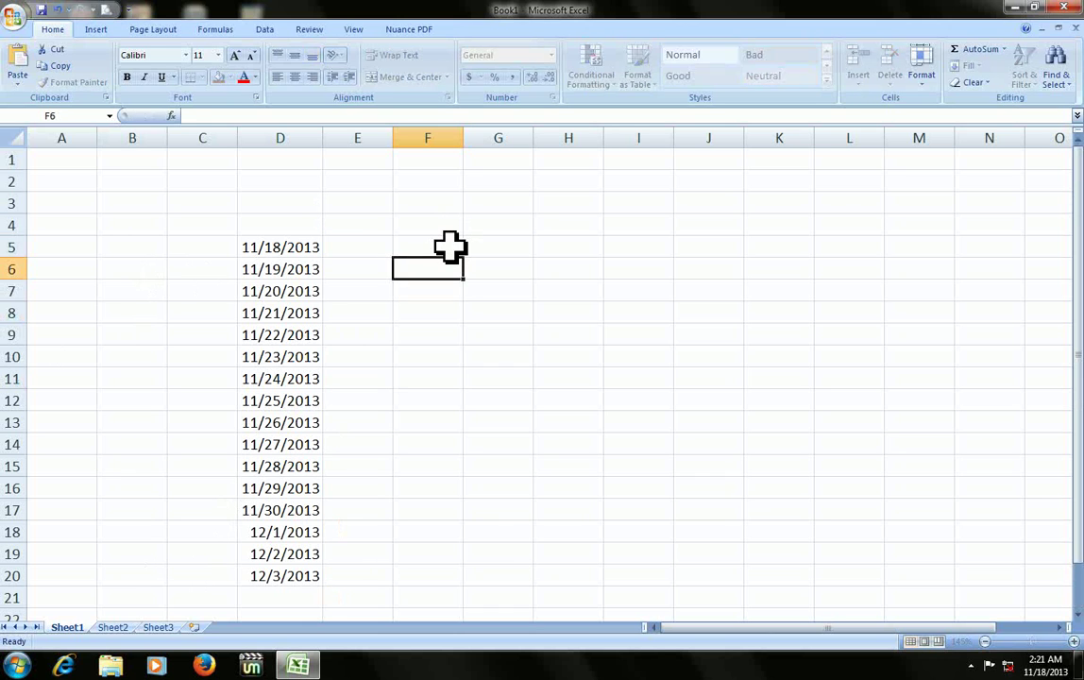
key("Return")
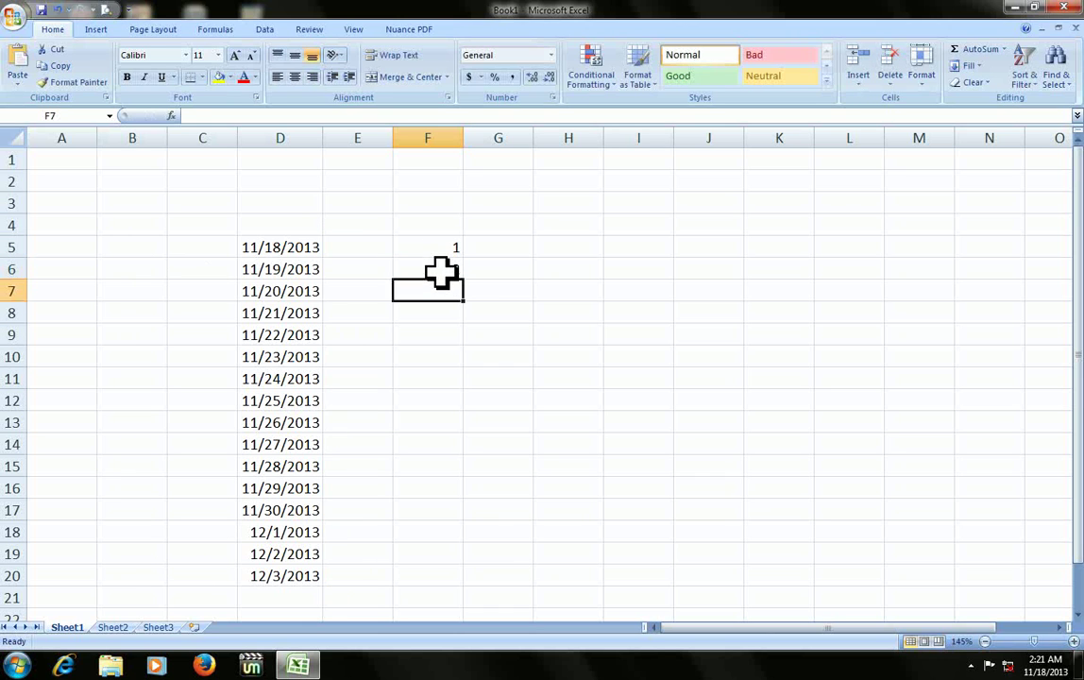
Delete the accidental copies of 2 in F7:F10
left_click(440, 271)
left_click_drag(464, 281, 483, 374)
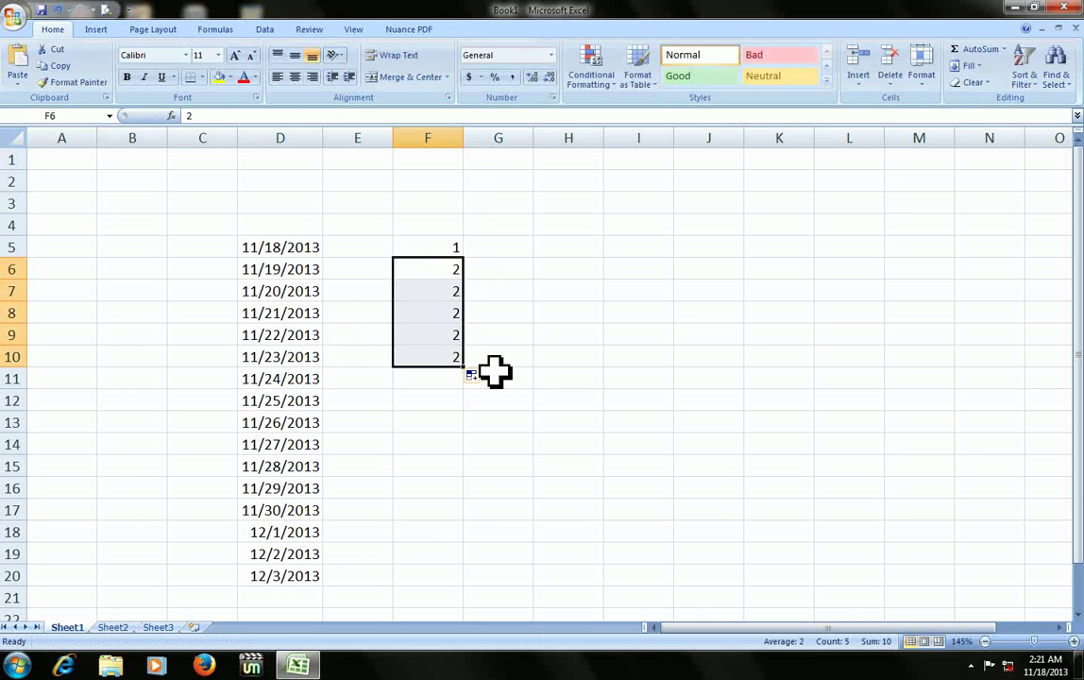
left_click(491, 374)
left_click_drag(452, 296, 455, 357)
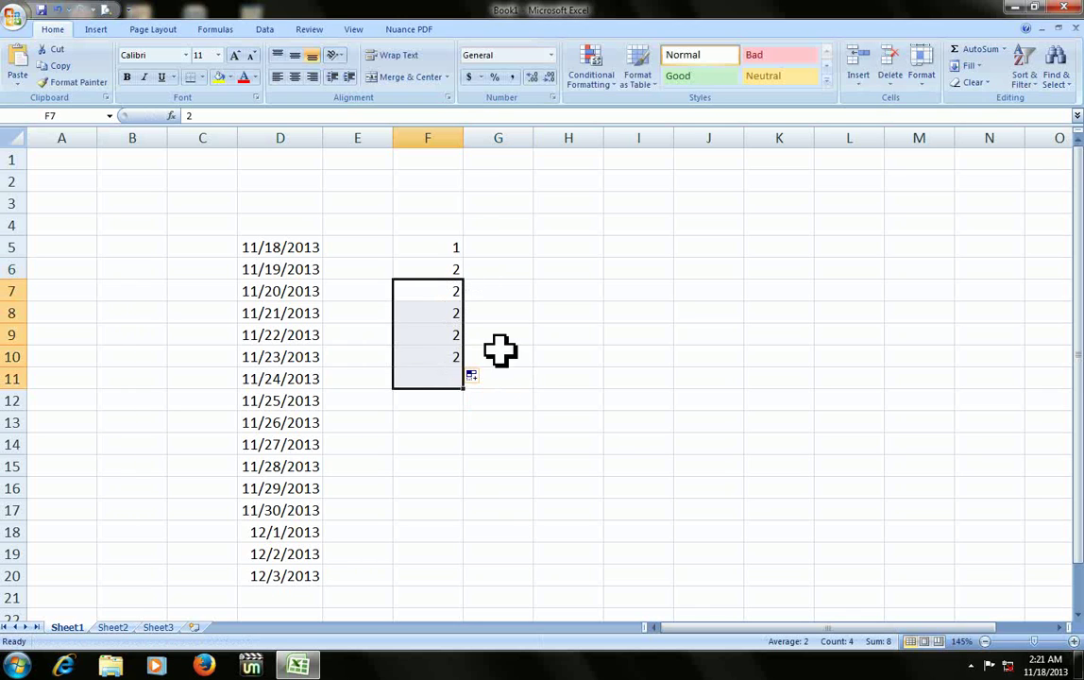
left_click(501, 356)
left_click_drag(455, 297, 451, 357)
key("Delete")
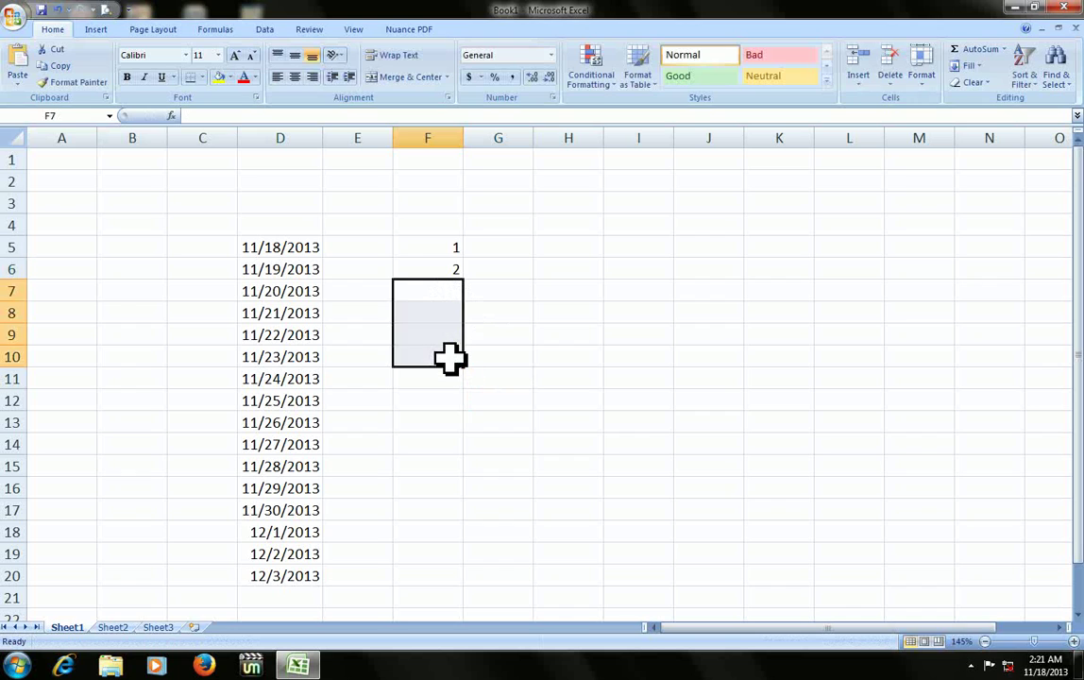
key("Up")
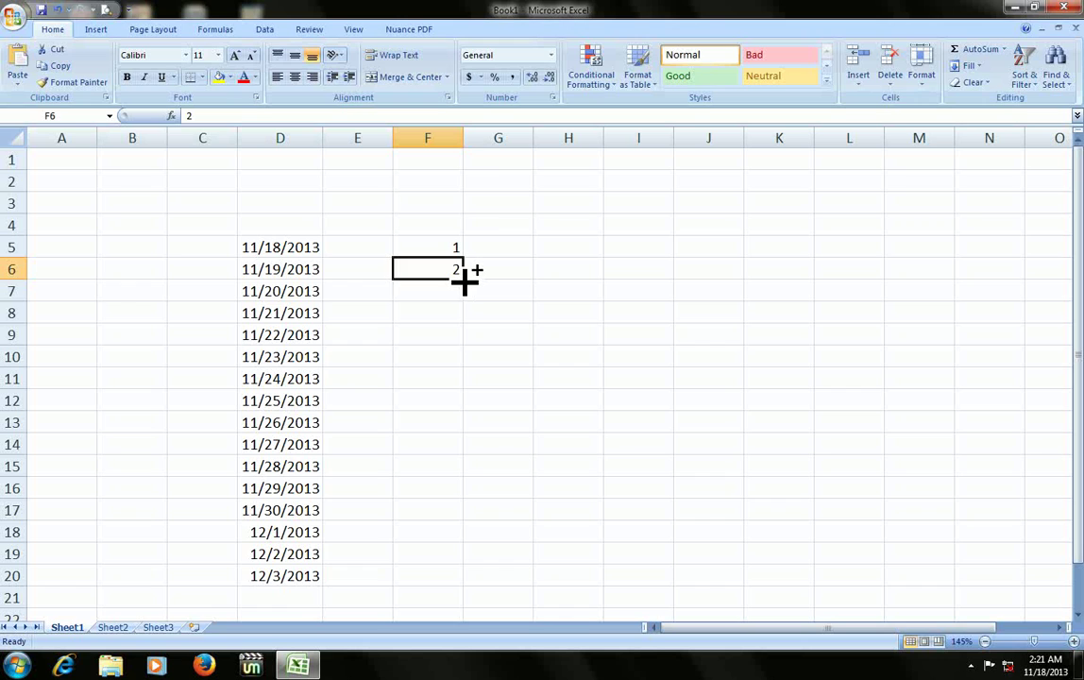
Ctrl-drag F6's fill handle to F21 to count up to 17
left_click_drag(467, 280, 477, 429)
scroll(508, 430, "up", 3)
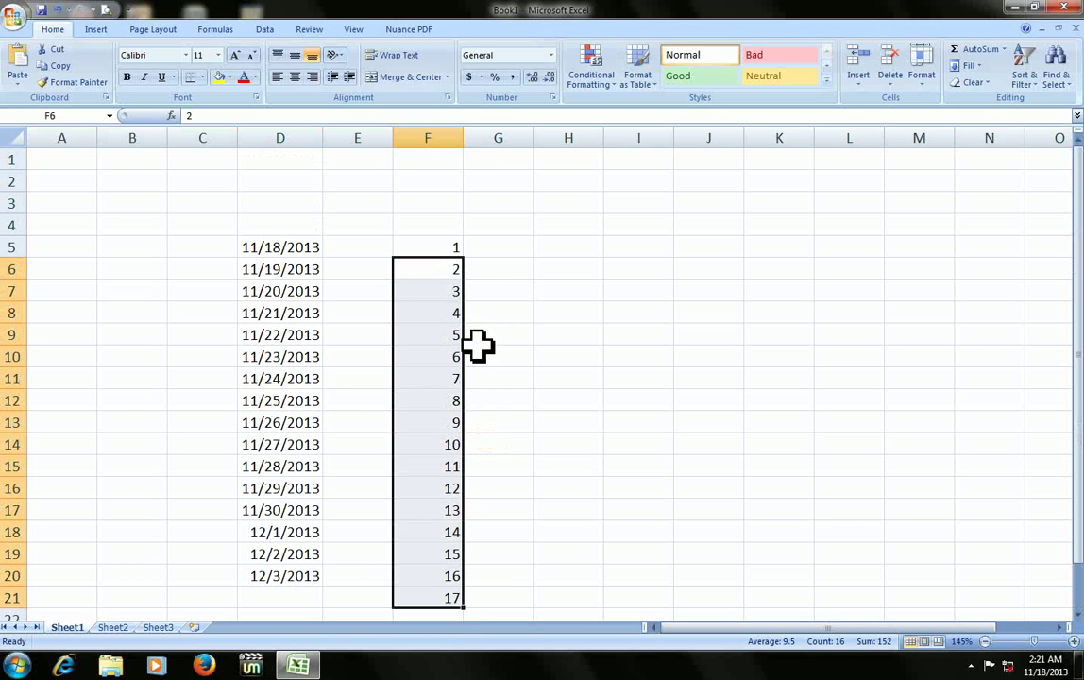
left_click(312, 250)
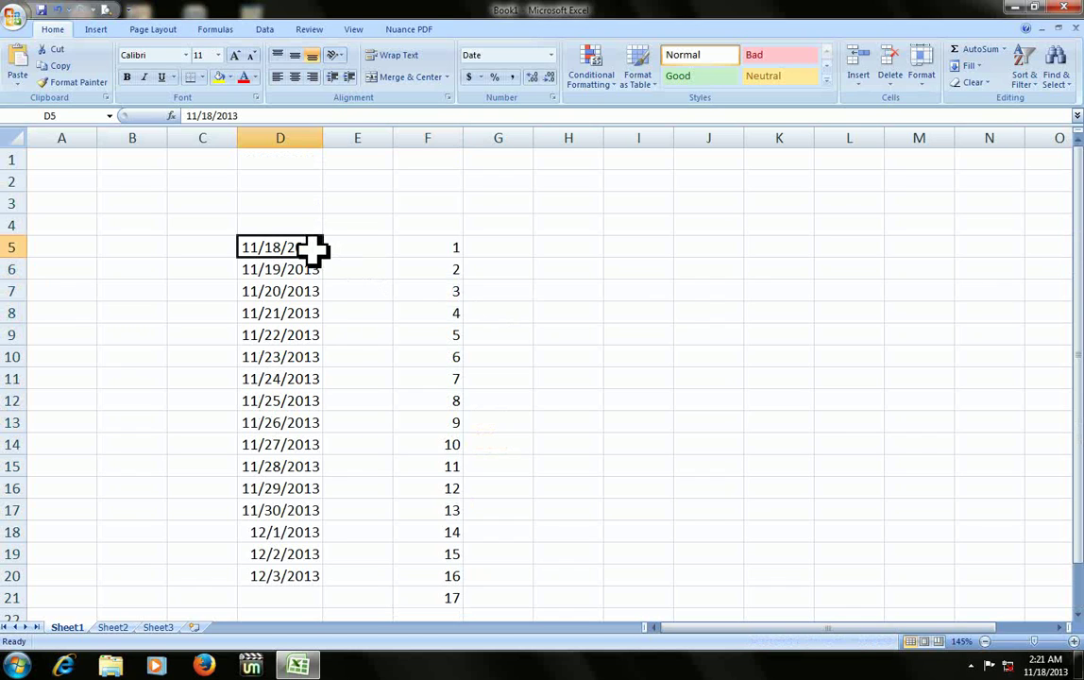
left_click(443, 249)
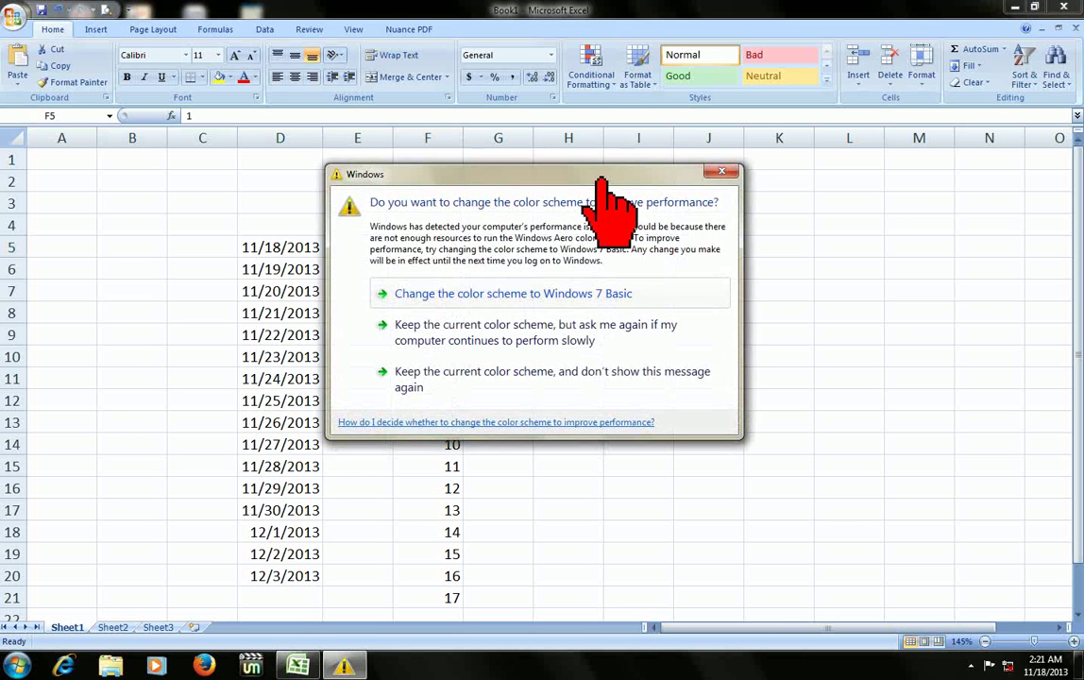
left_click(427, 248)
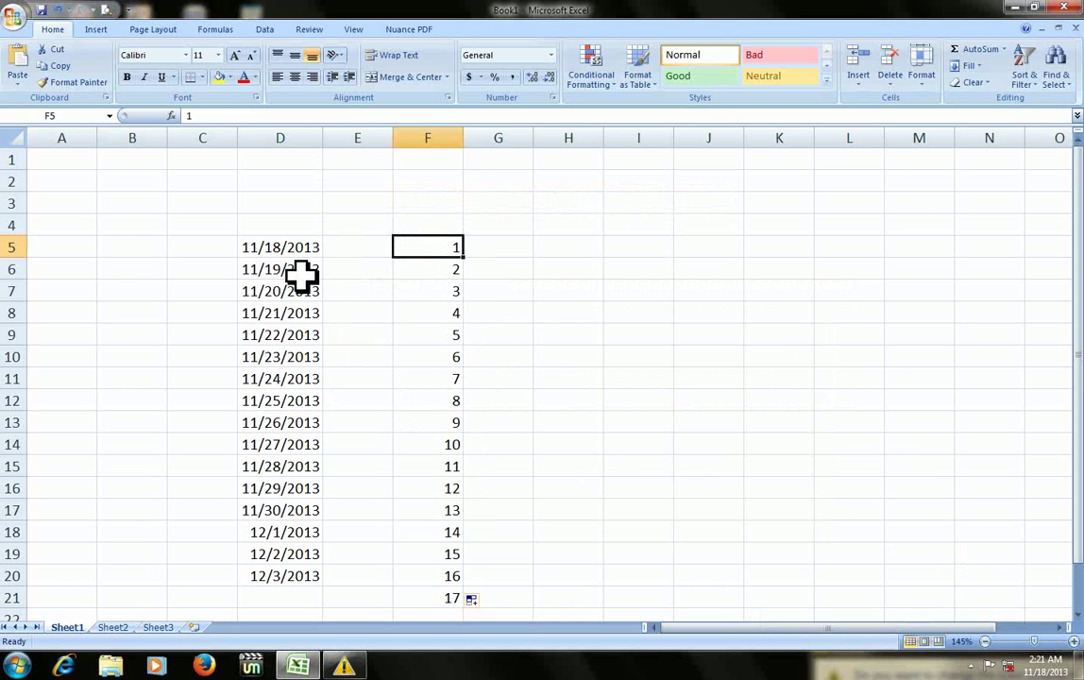
key("Right")
key("Right")
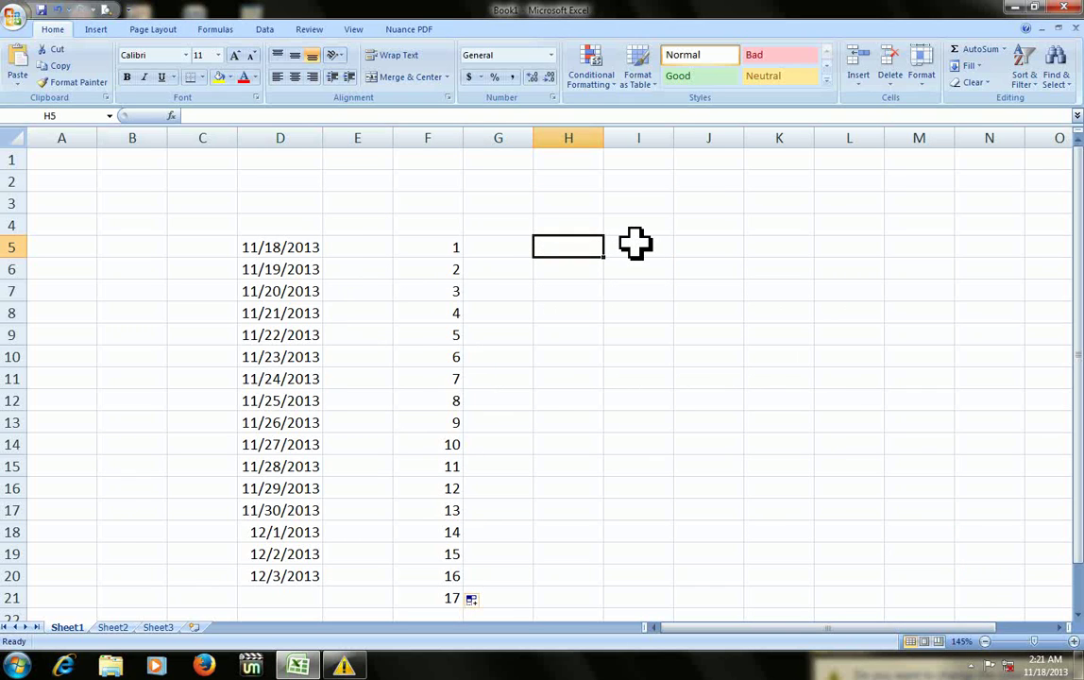
Enter the factors 1.5 in H5 and 2.3 in I5
type("1.5")
key("Right")
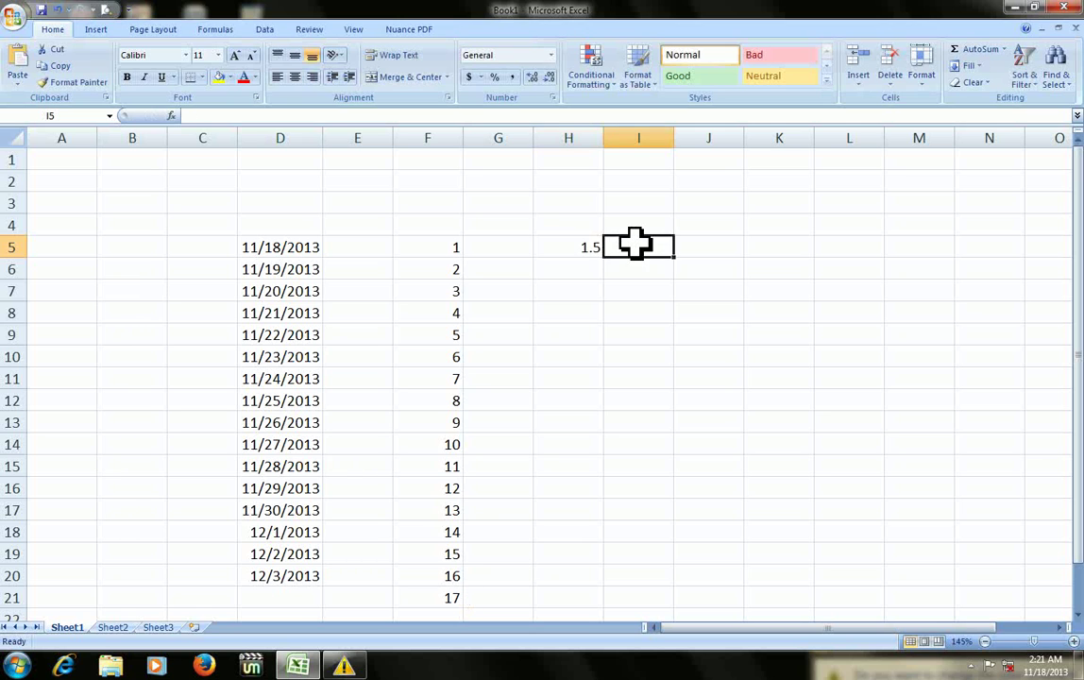
type("2.3")
key("Right")
Enter the formula =H5*I5 in J5 to multiply them
type("=")
key("Left")
key("Left")
type("*")
key("Left")
key("Return")
key("Up")
key("Right")
key("Right")
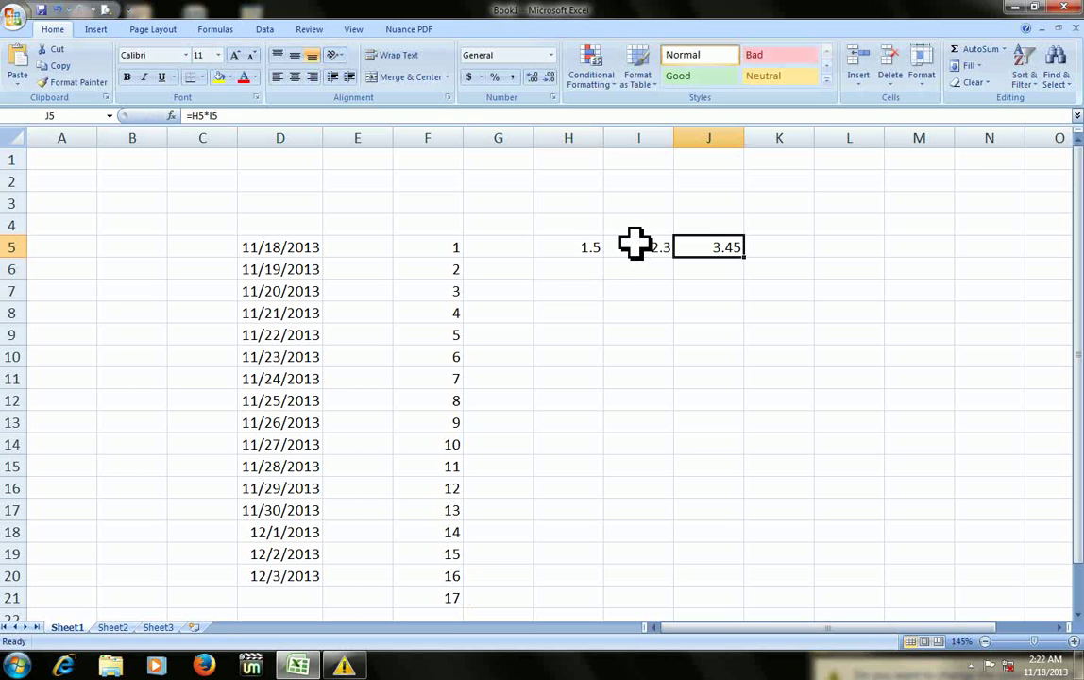
Reselect J5 to check its =H5*I5 formula in the formula bar
scroll(718, 267, "up", 2)
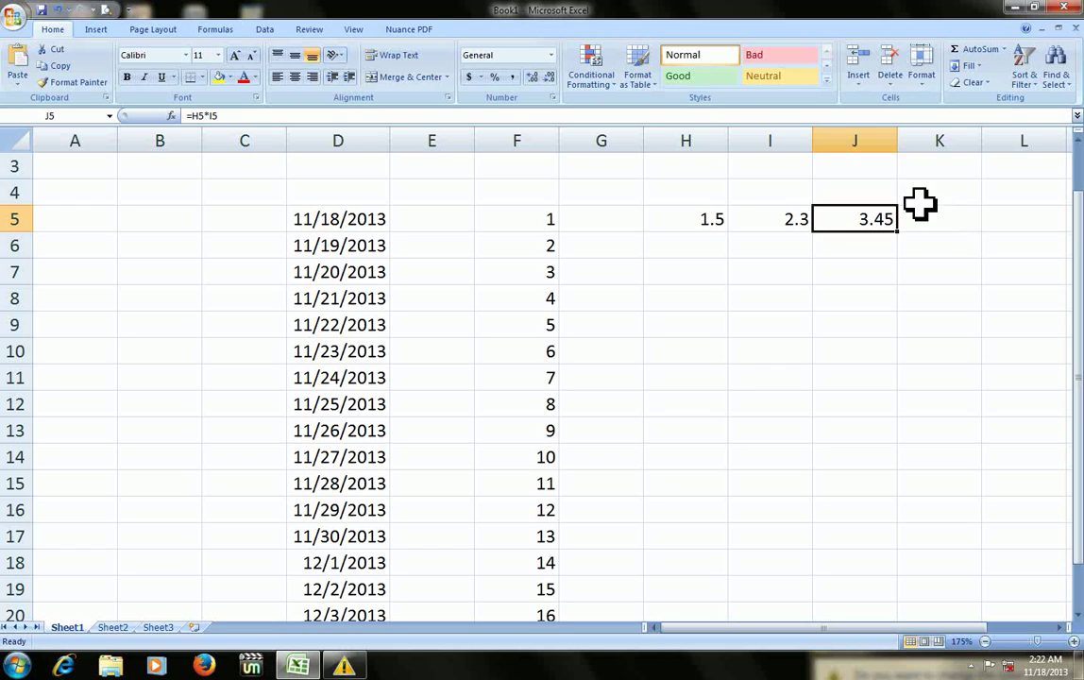
left_click(925, 249)
left_click(876, 220)
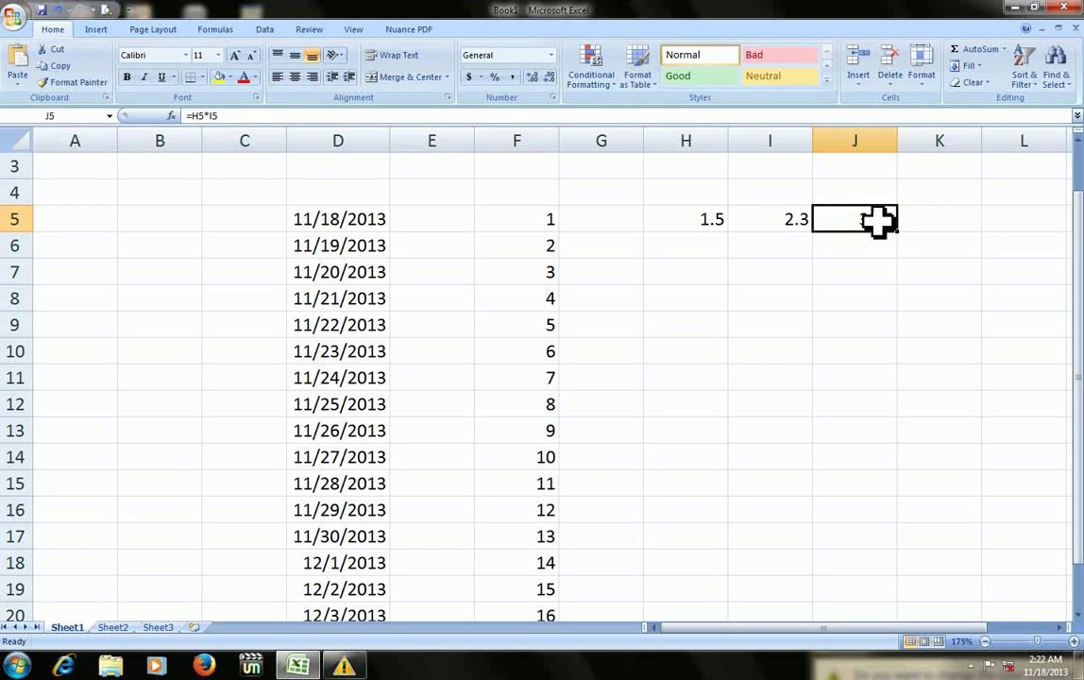
left_click(956, 267)
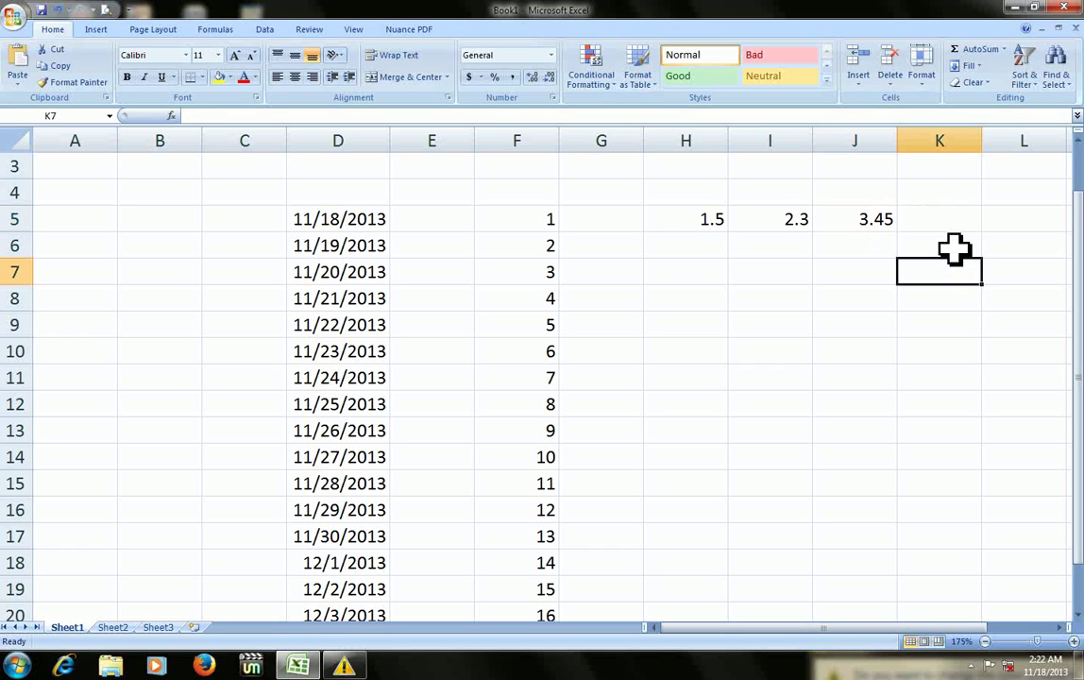
left_click(850, 215)
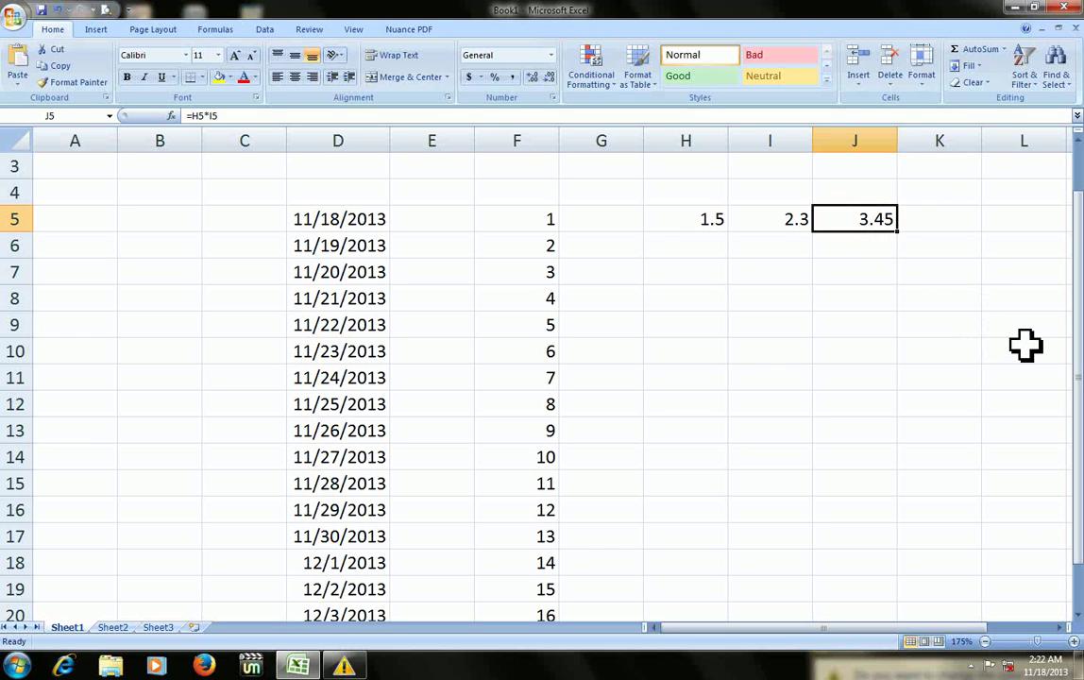
key("F2")
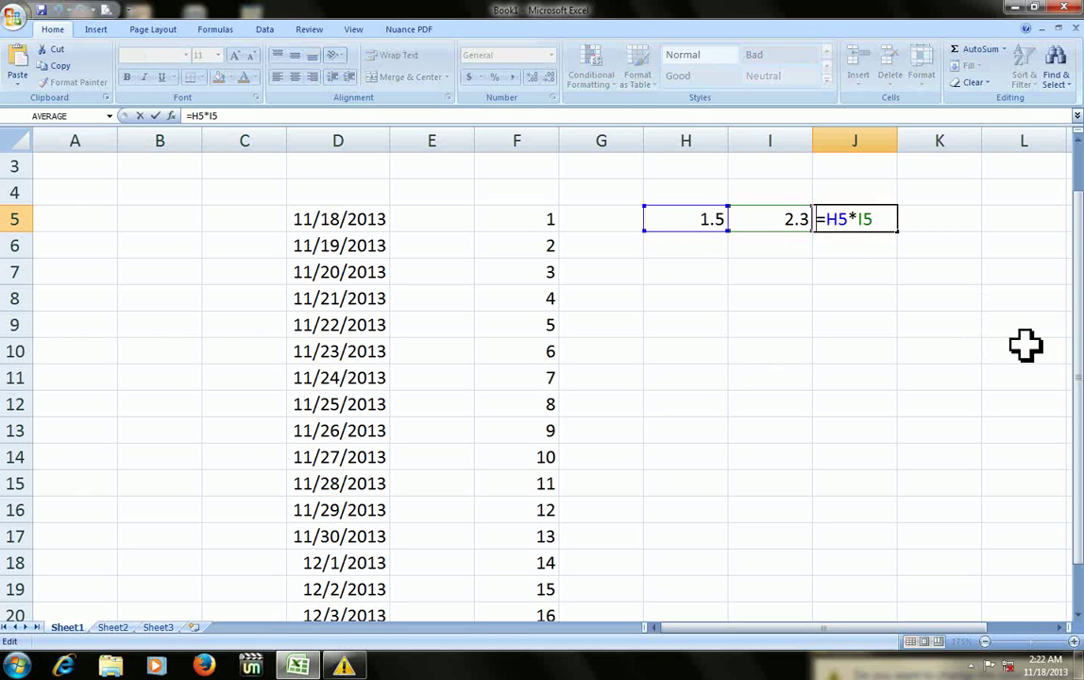
Change J5's formula to =round(H5*I5,0) so it displays 3
key("Right")
type("round")
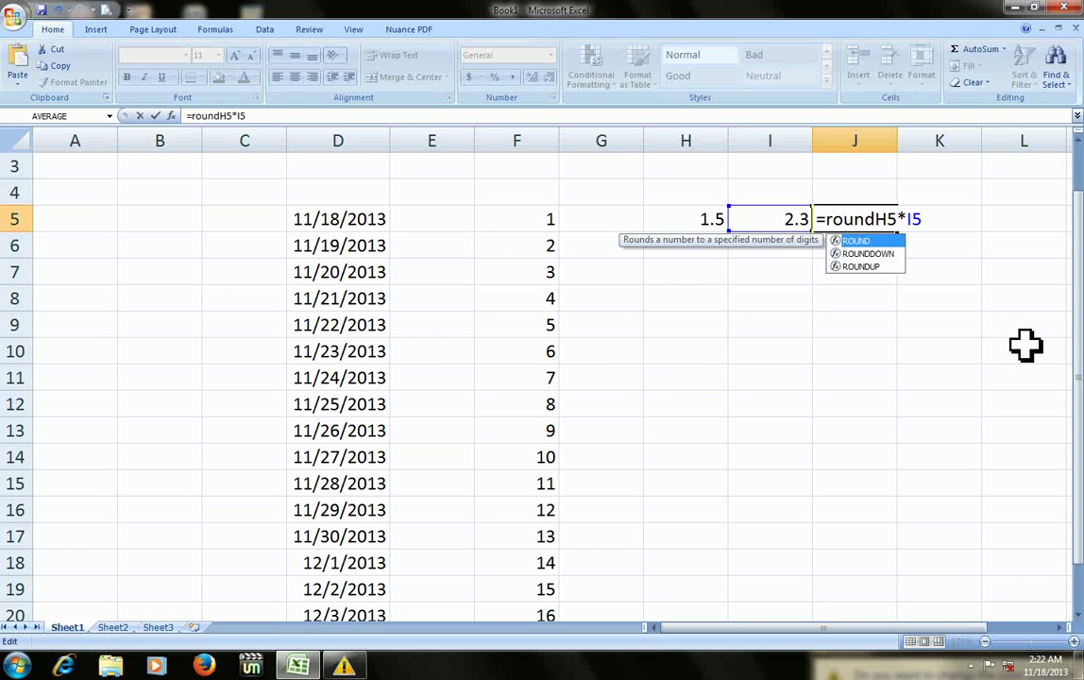
type("(")
key("End")
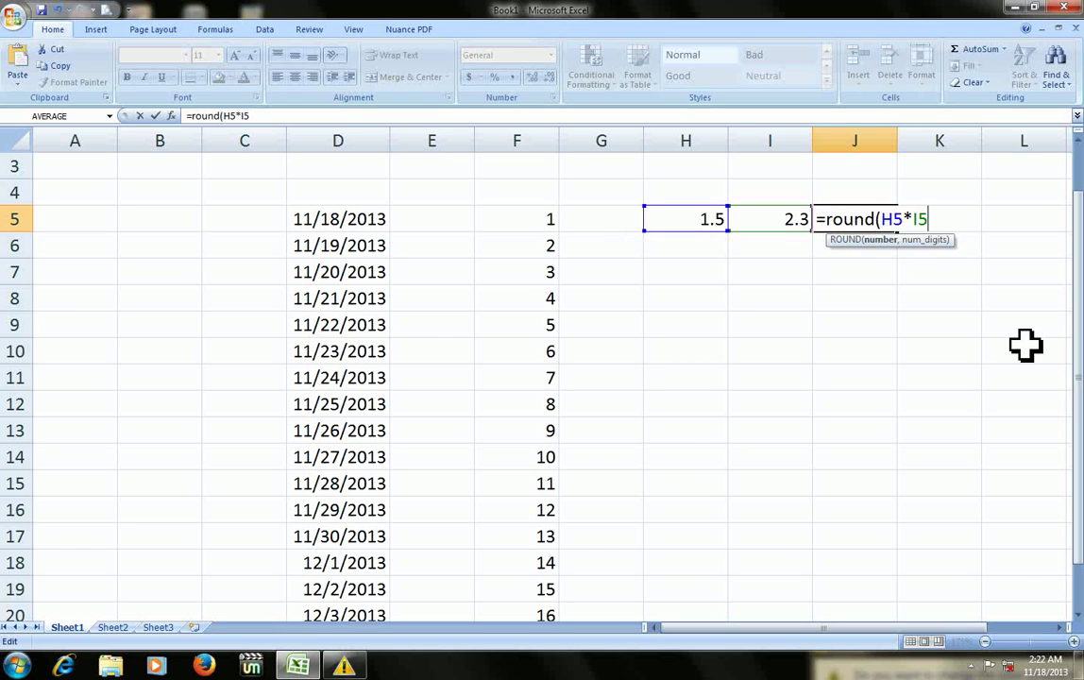
type(",0")
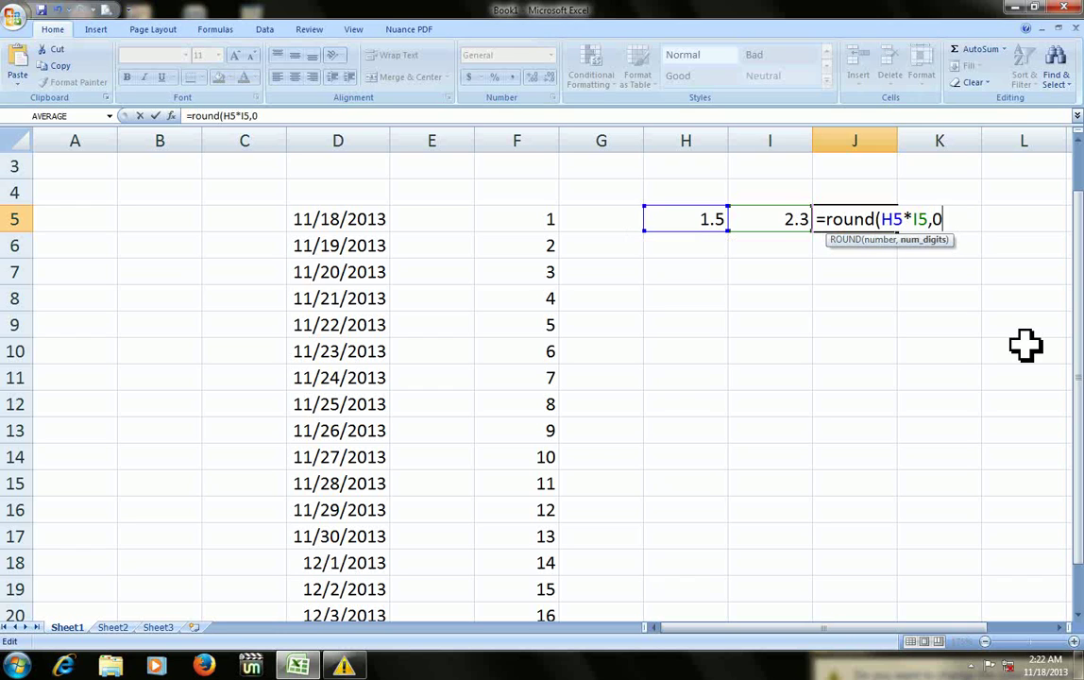
type(")")
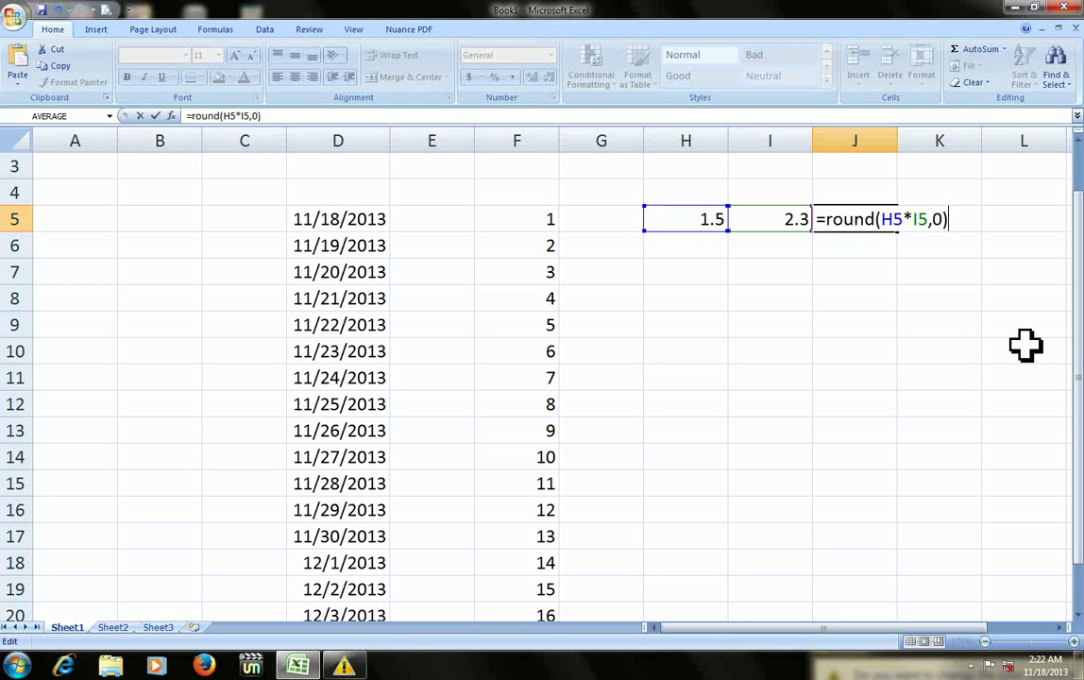
key("Return")
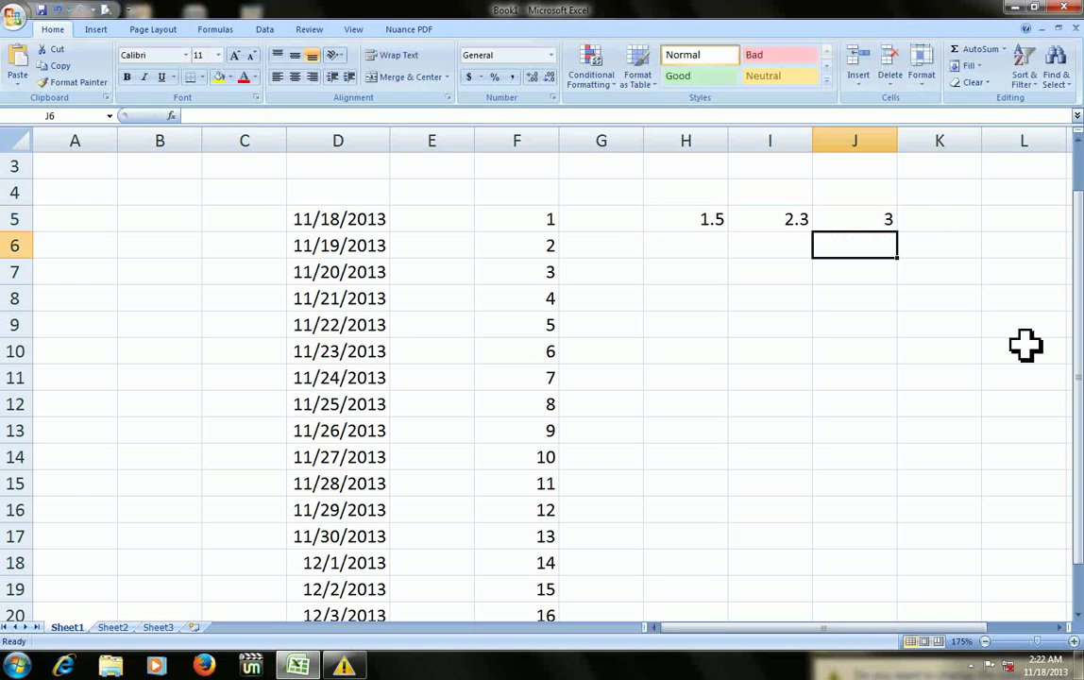
key("Up")
Enter 2.3 in H6 and 2.3 in I6
key("Left")
key("Left")
key("Down")
type("2.3")
key("Right")
type("2.3")
key("Right")
Copy J5's rounded product formula down J6:J9 with Ctrl+D
key("Up")
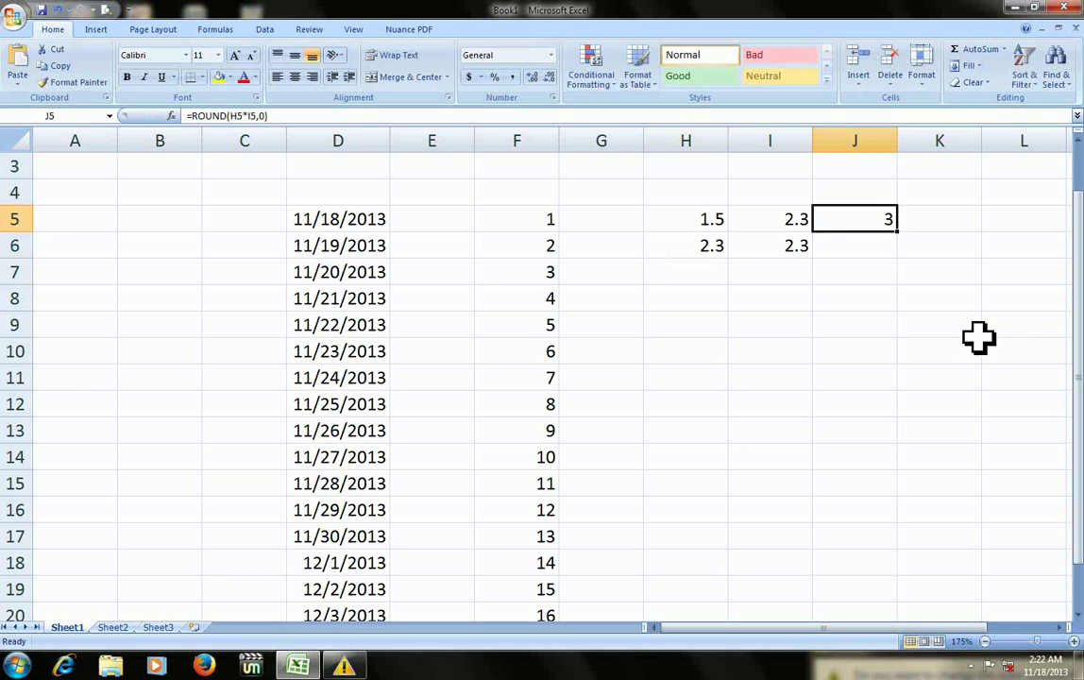
key("Down")
key("ctrl+d")
key("F2")
key("Escape")
key("F2")
key("Escape")
key("shift+Down")
key("shift+Down")
key("shift+Down")
key("ctrl+d")
Enter factor pairs 2.3/6.4 in row 7 and 2.3/3.5 in row 8
key("Down")
key("Left")
key("Left")
type("2.3")
key("Right")
type("6.4")
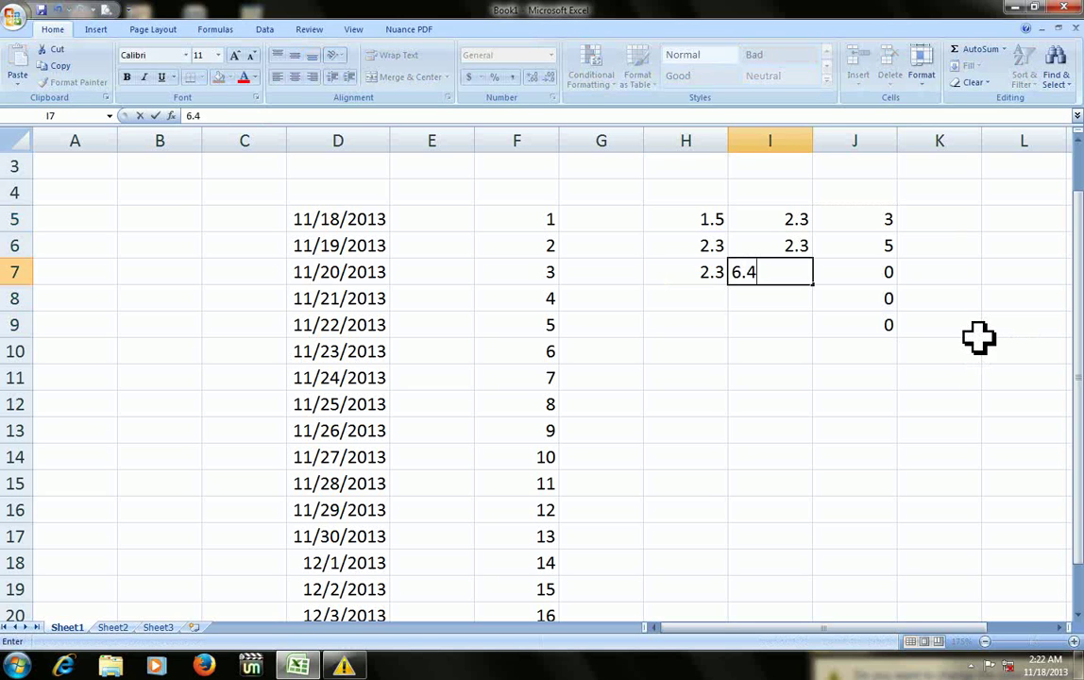
key("Return")
type("2.3")
key("Right")
type("3.")
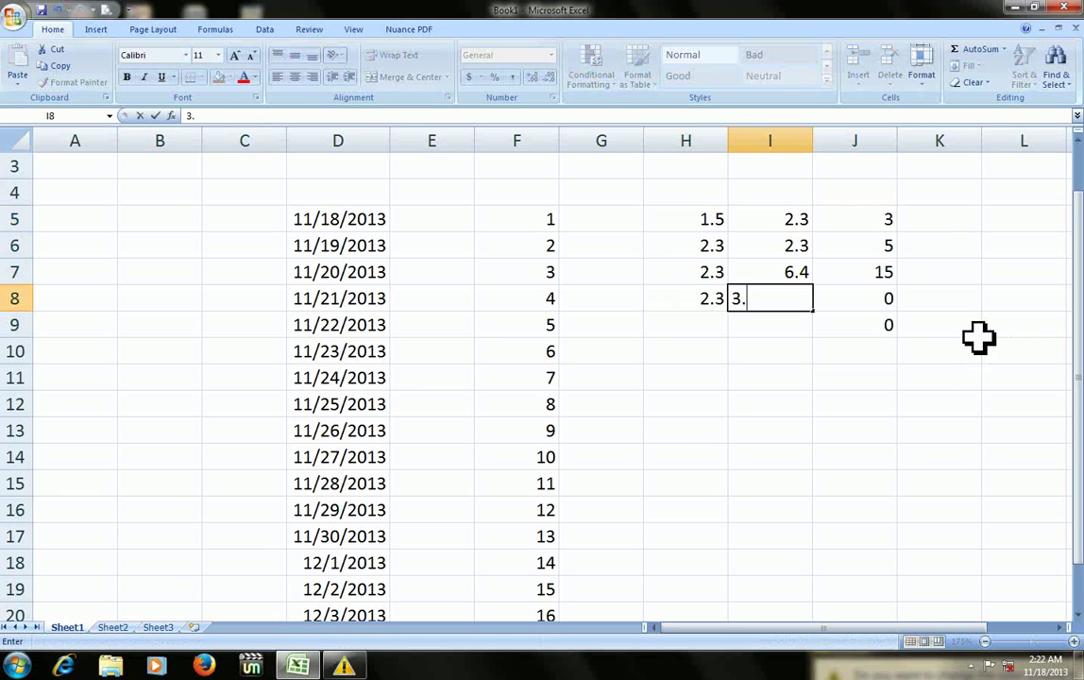
type("5")
key("Return")
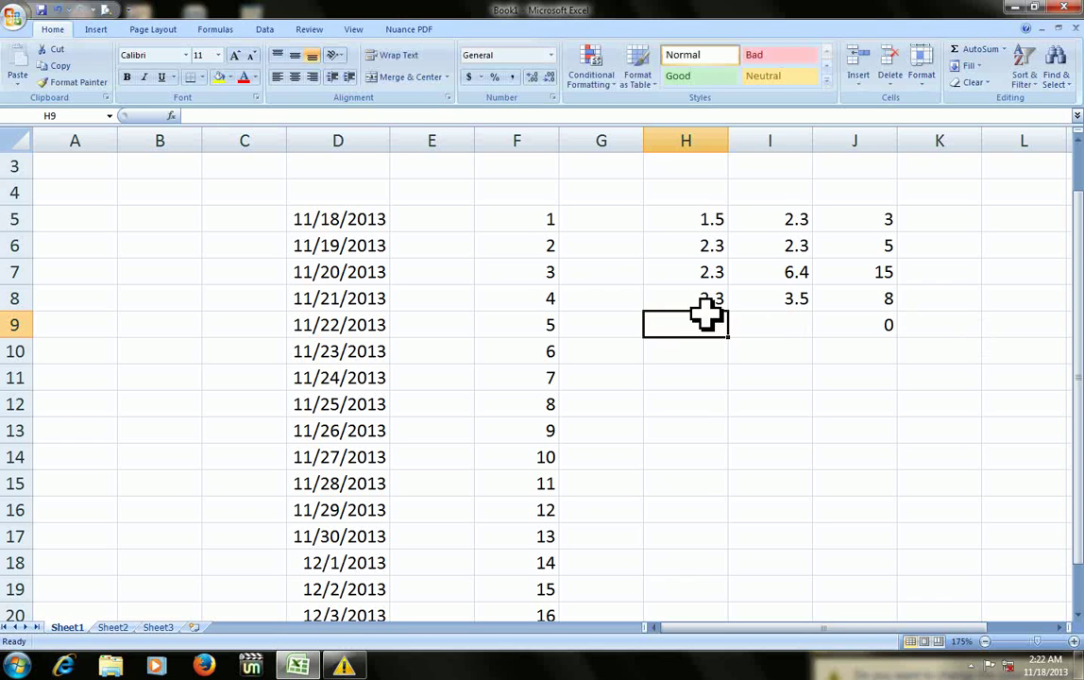
left_click(604, 224)
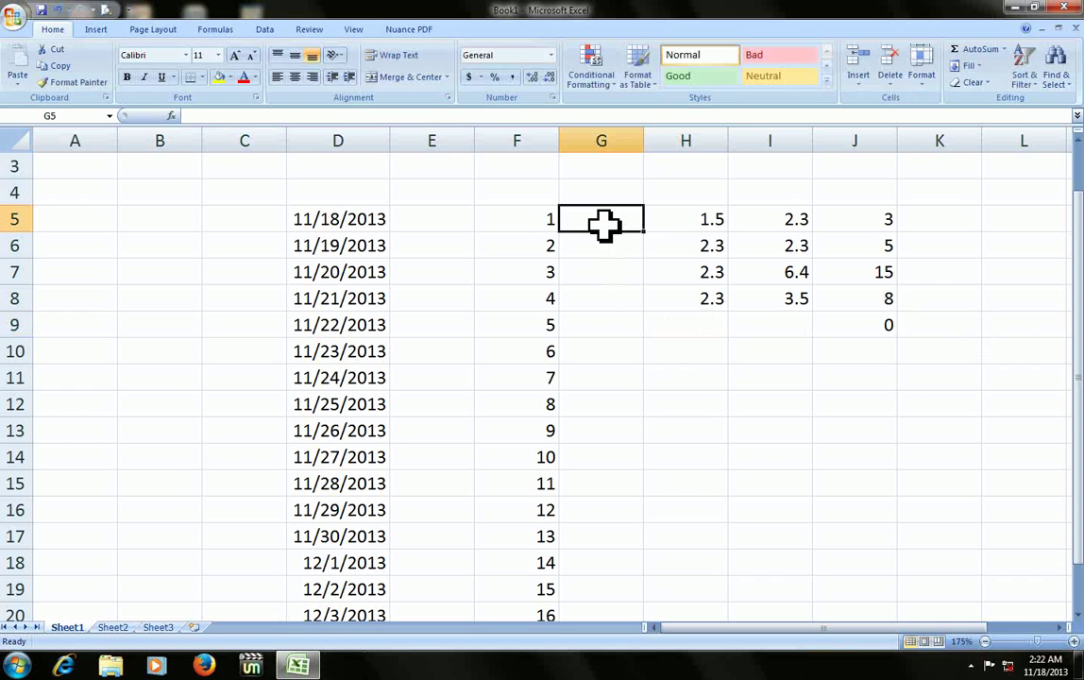
Enter 2, 4 and 6 in G5:G7
type("2")
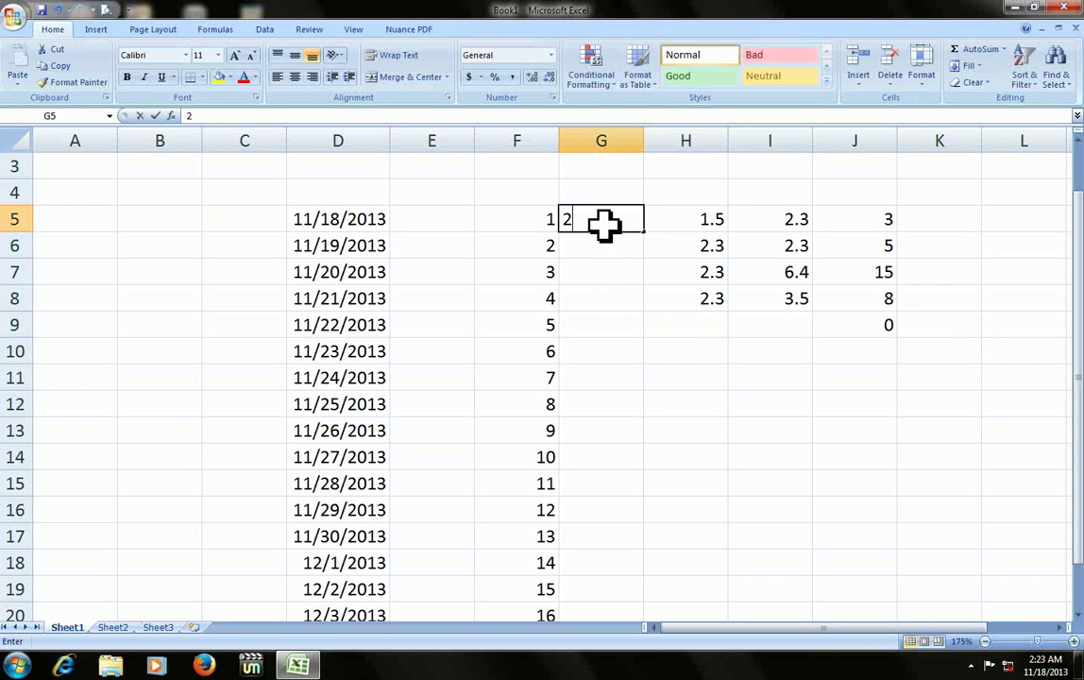
key("Return")
type("4")
key("Return")
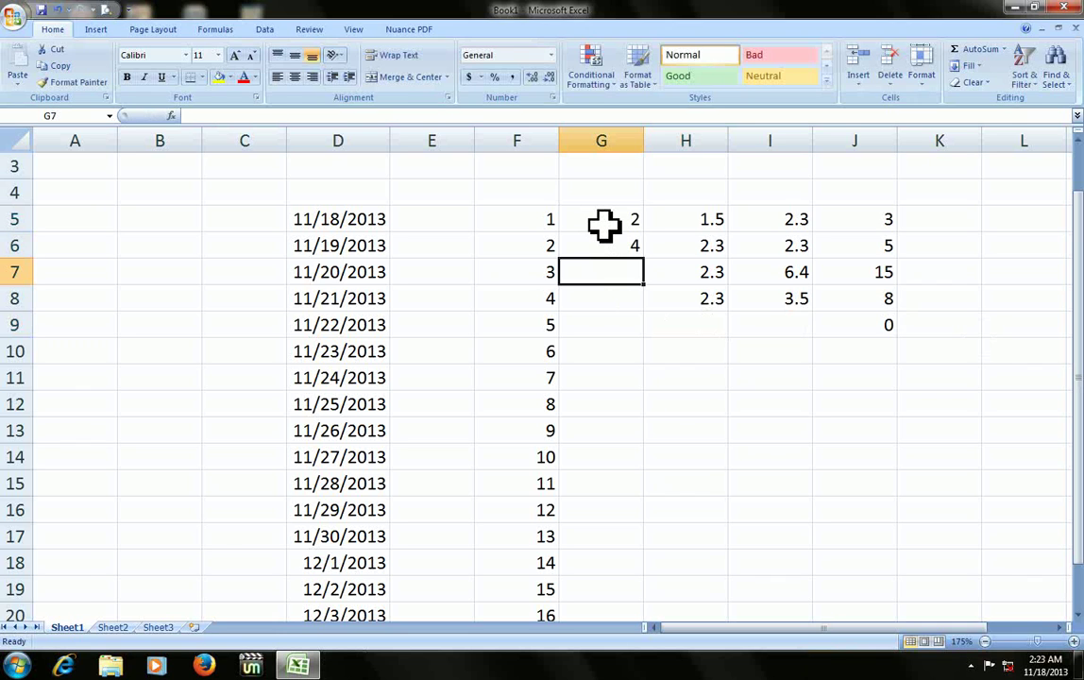
type("6")
key("Return")
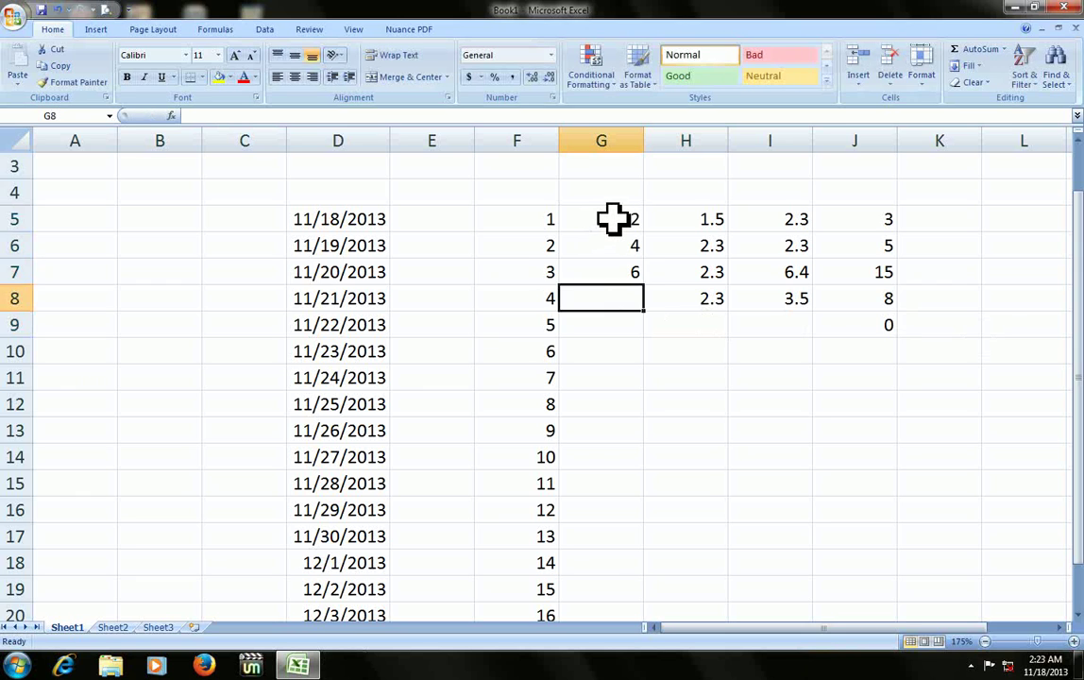
Extend the 2, 4, 6 pattern down to G15, ending at 22
left_click(614, 219)
left_click(685, 325)
left_click(622, 219)
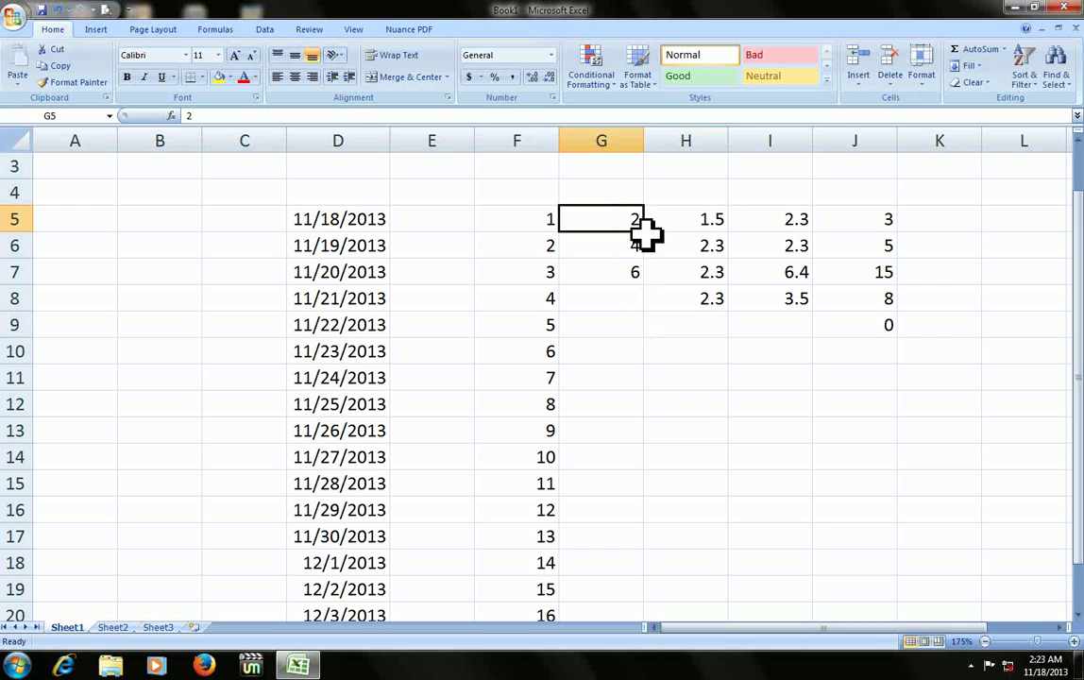
left_click_drag(645, 227, 644, 498)
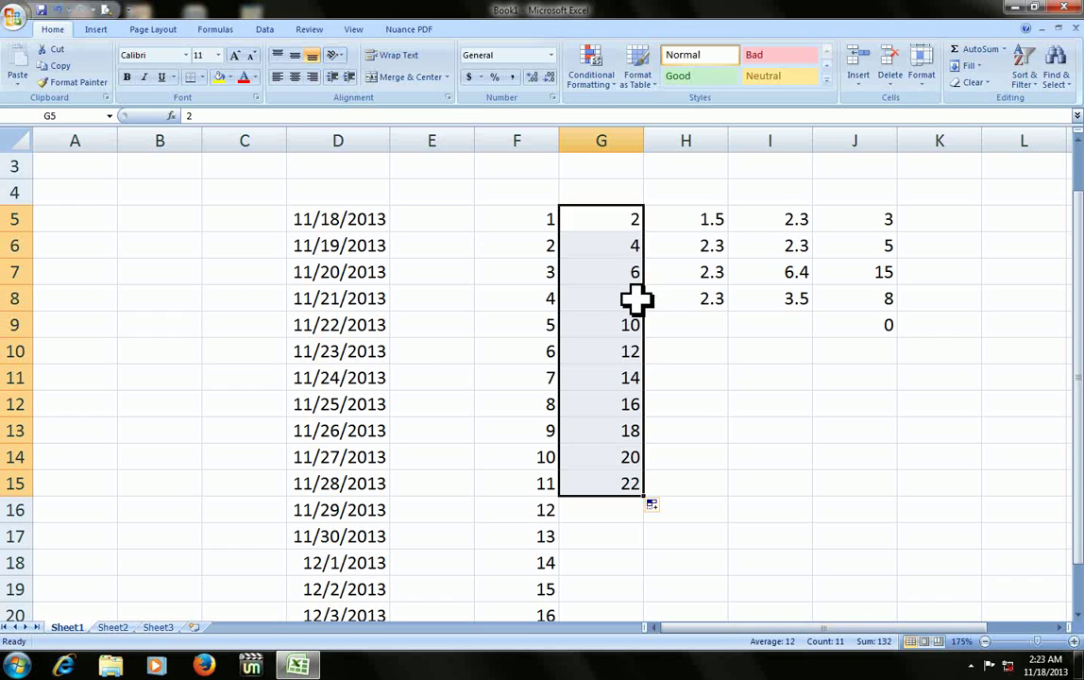
left_click(660, 428)
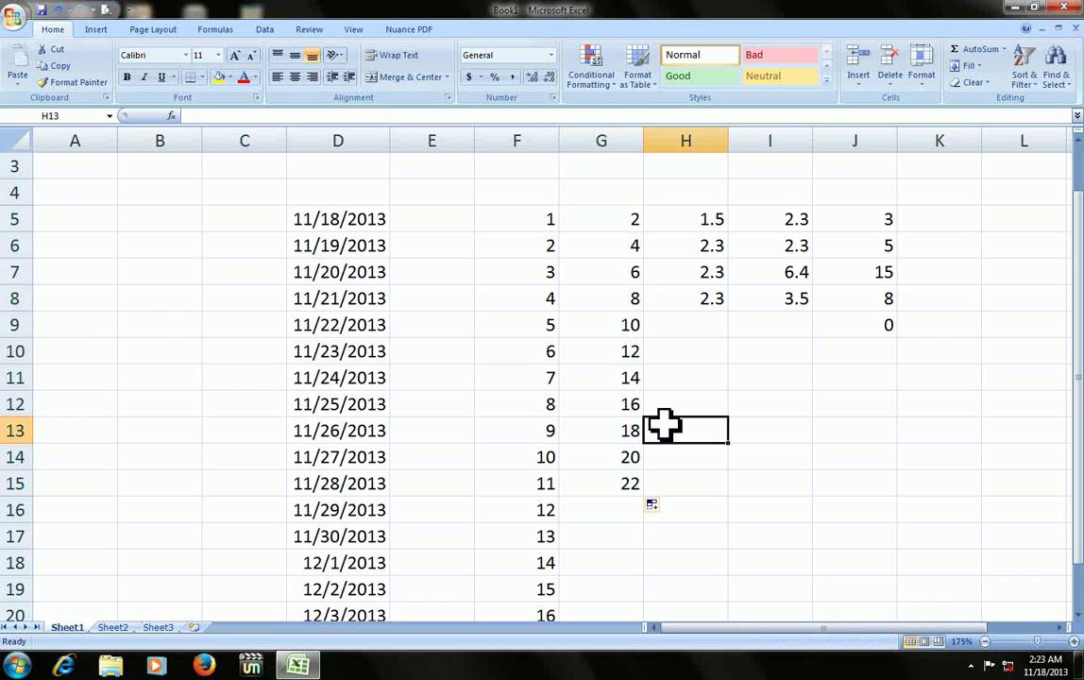
left_click(634, 218)
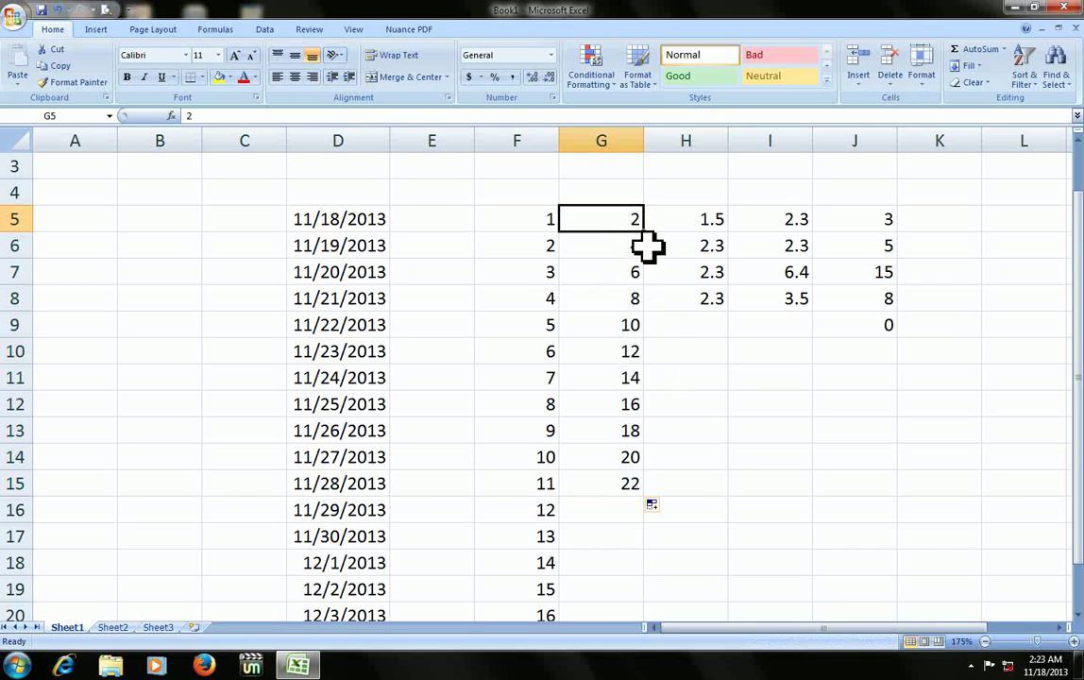